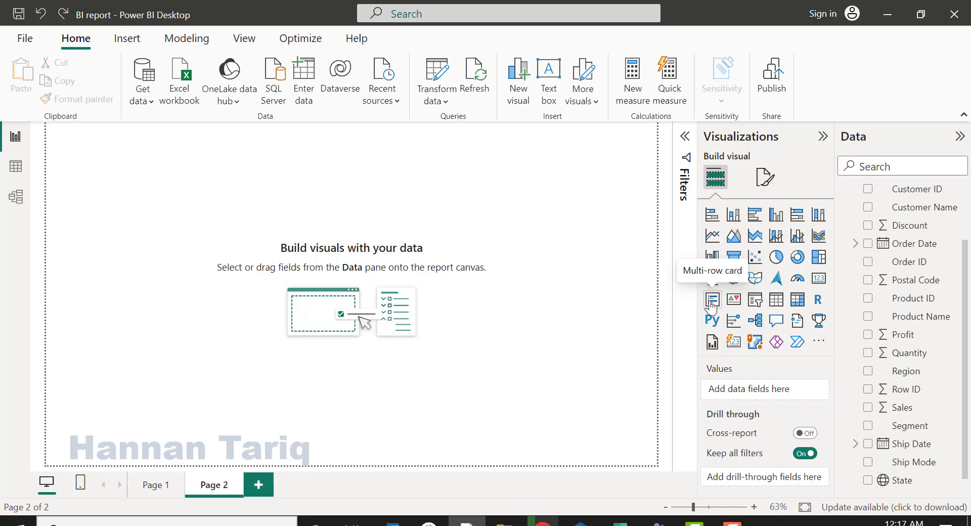
Insert a pie chart on the blank Page 2 and enlarge it to more than half the page's width
click(520, 414)
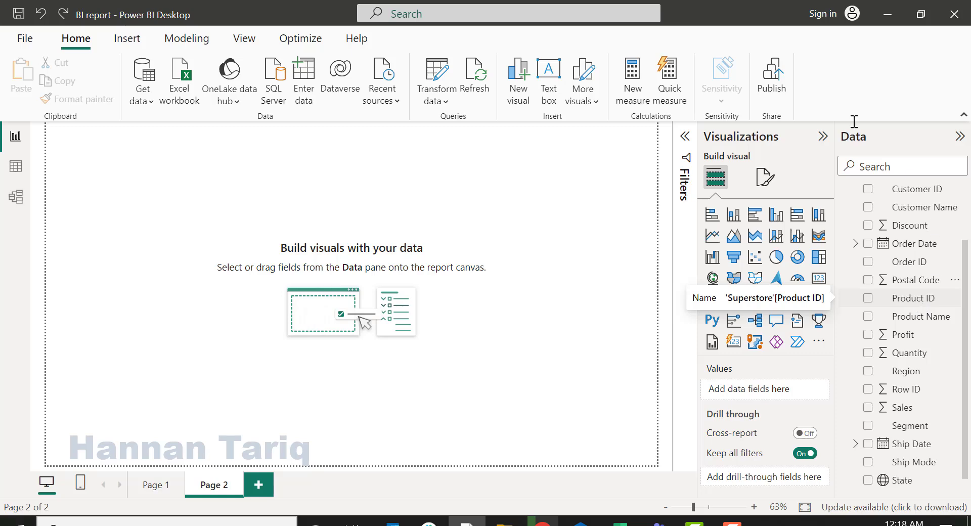
click(564, 243)
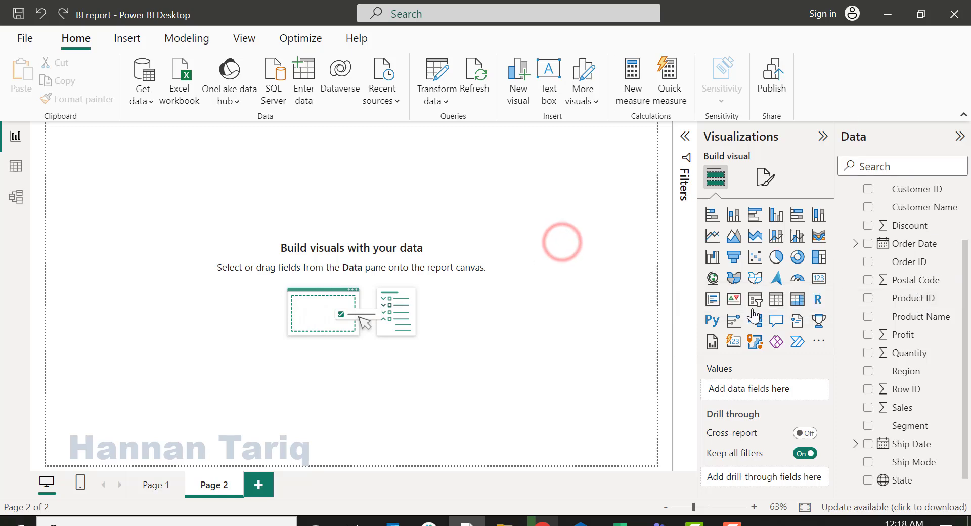
click(773, 261)
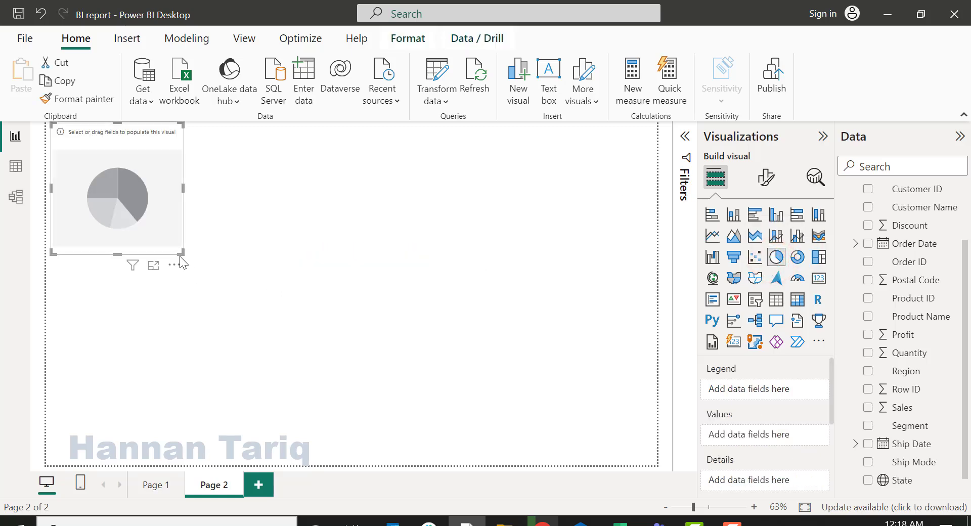
drag(181, 253, 424, 383)
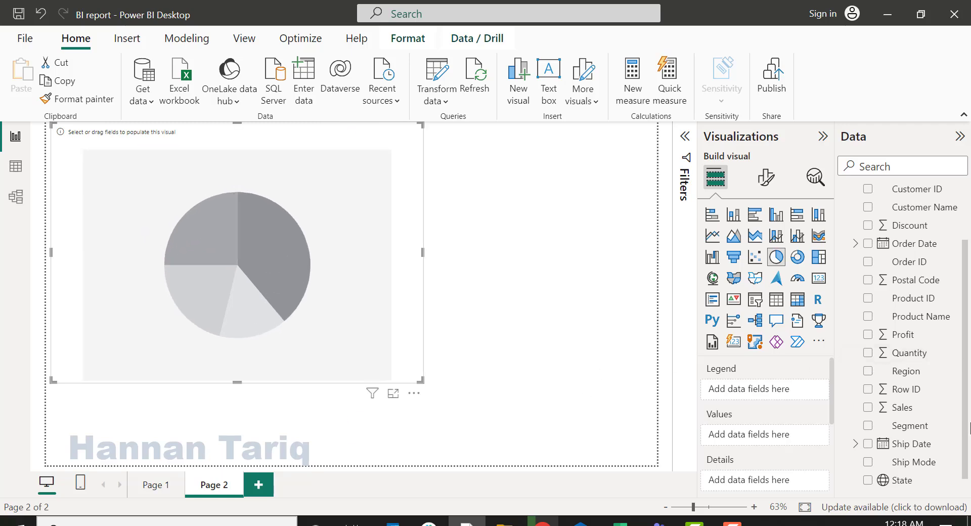
Set Region as the pie chart's legend and Profit as its values
scroll(920, 309, down, 1)
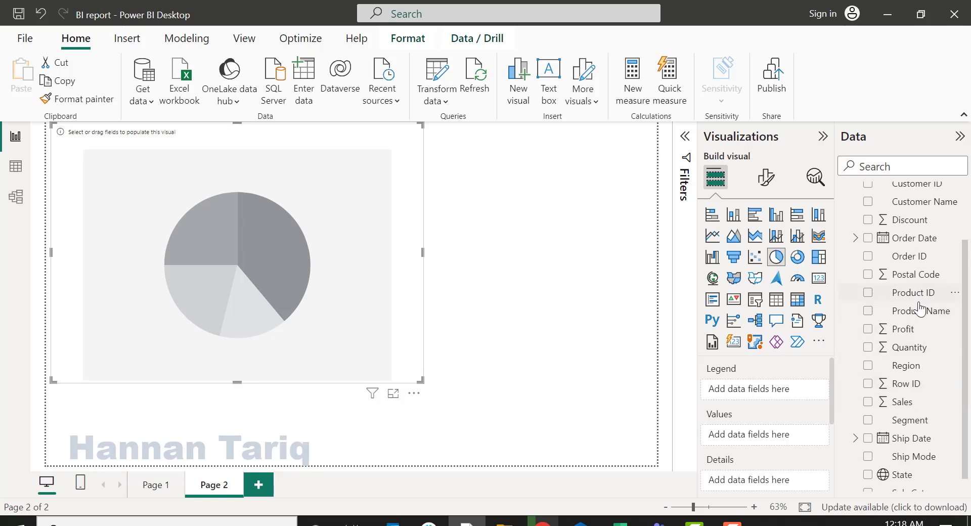
scroll(890, 303, up, 3)
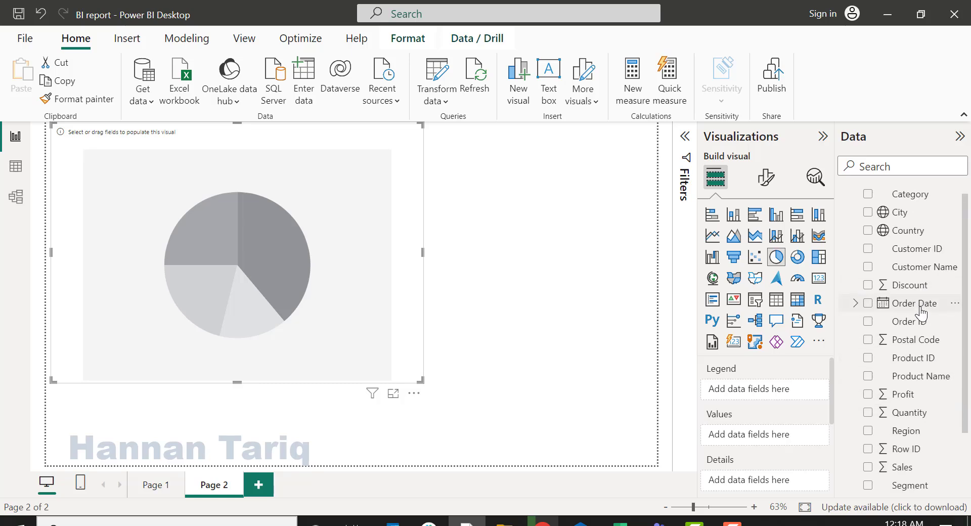
click(868, 431)
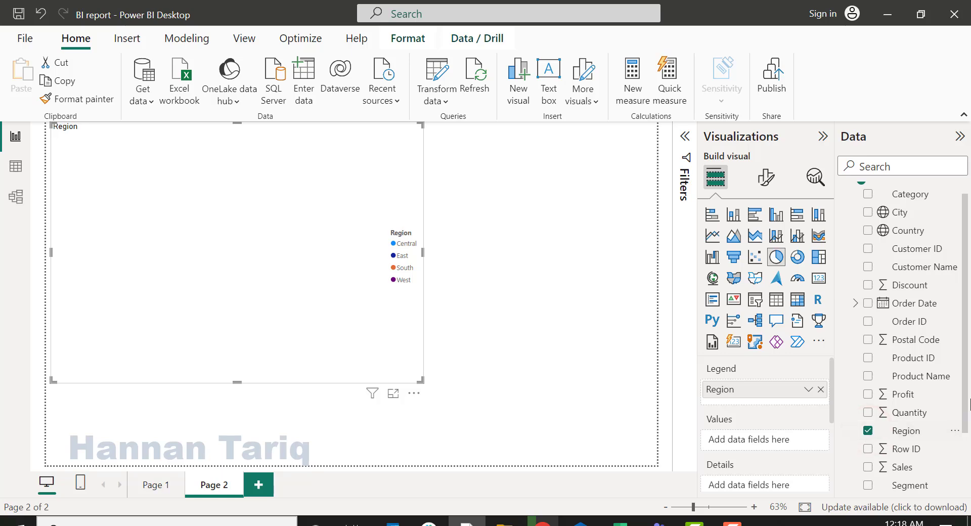
click(868, 395)
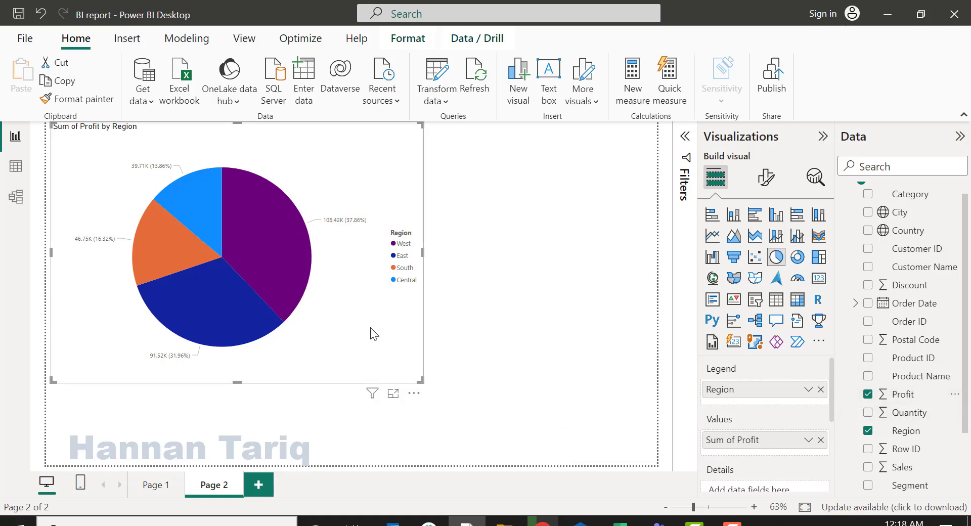
Show the pie chart in focus mode and examine the profit share of each region's slice
click(395, 396)
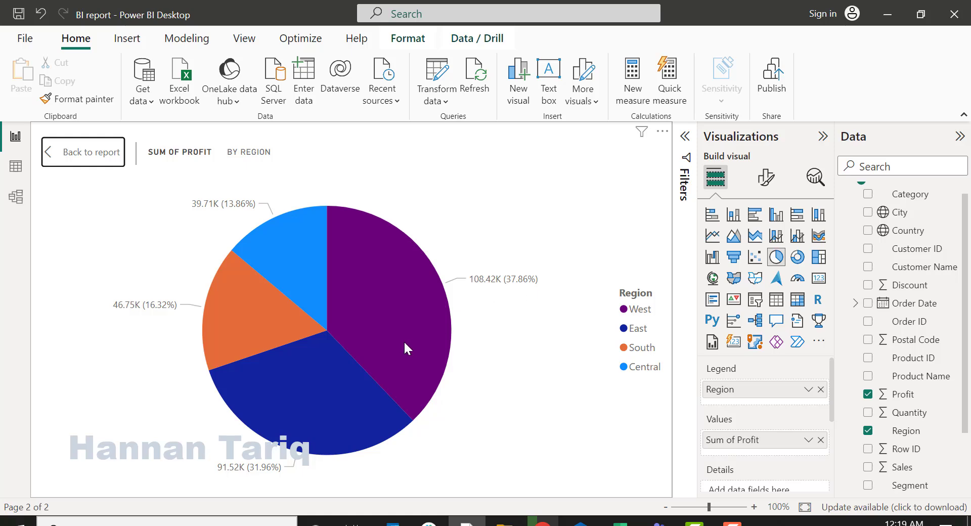
mouse_move(402, 343)
mouse_move(292, 415)
mouse_move(316, 247)
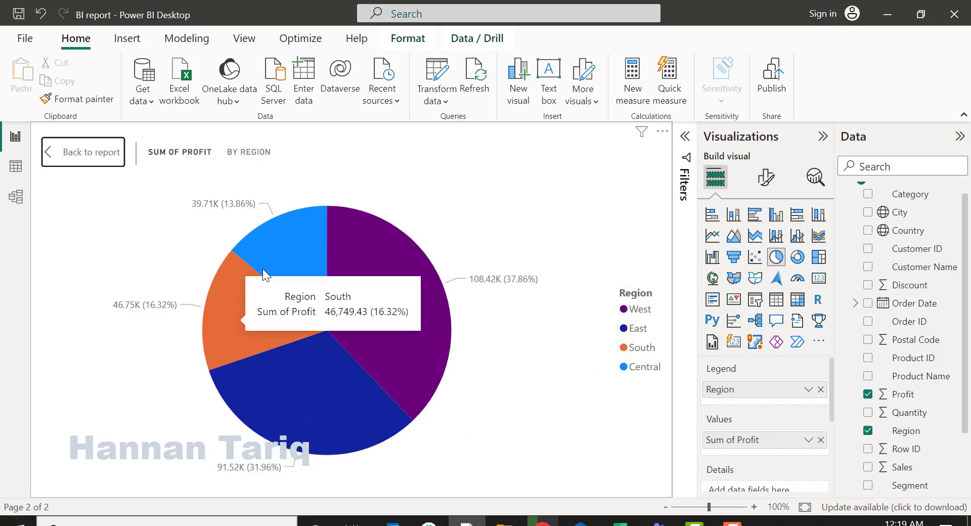
mouse_move(424, 365)
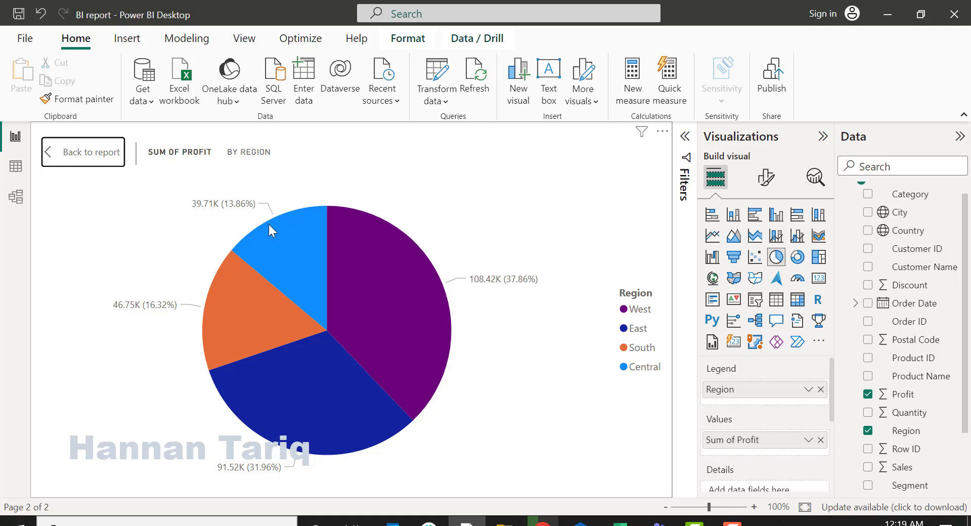
mouse_move(267, 223)
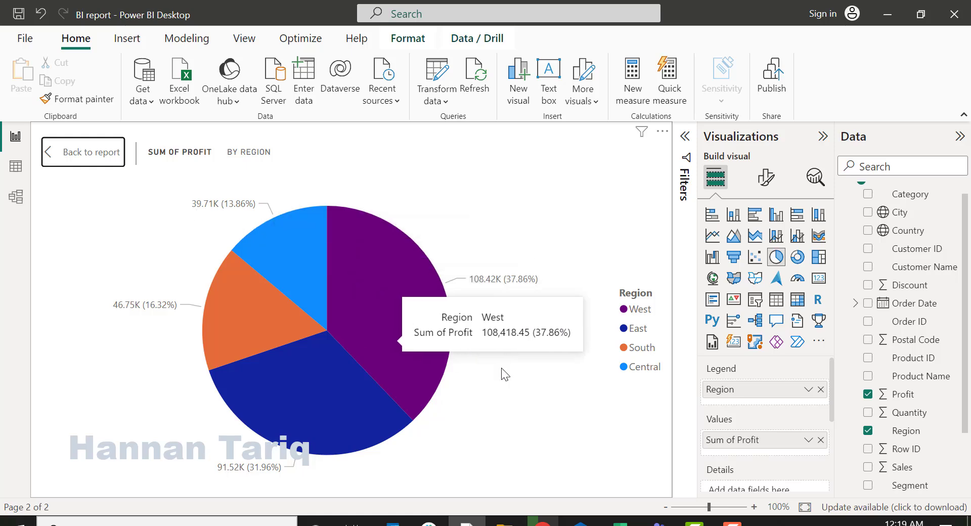
Replace Profit with Sales as the pie chart's values, keeping Region as the legend
click(821, 440)
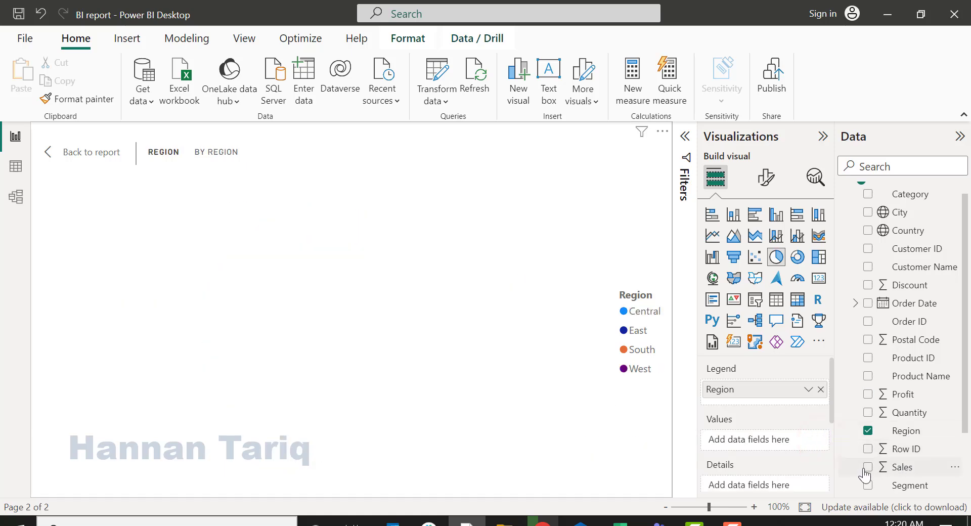
click(868, 467)
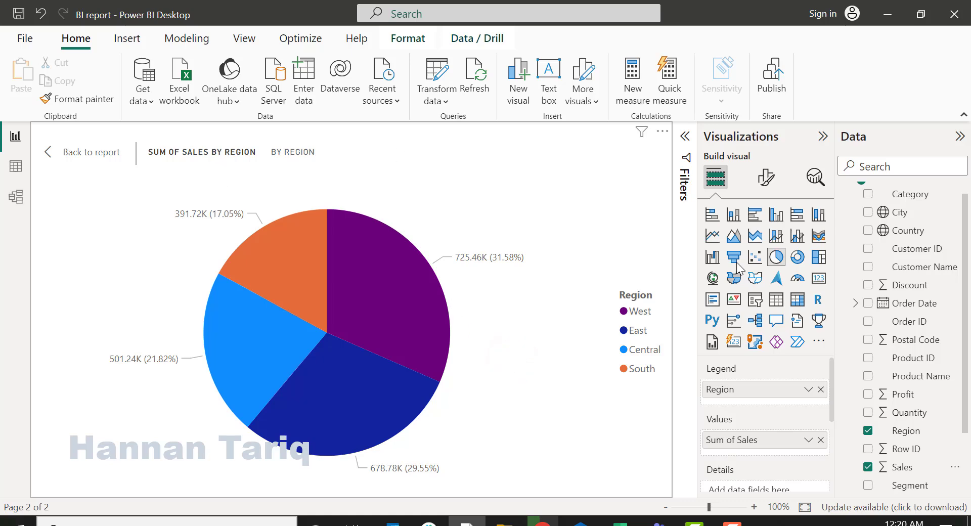
Try the Sales by Region visual as a donut chart and undo the conversion
click(797, 259)
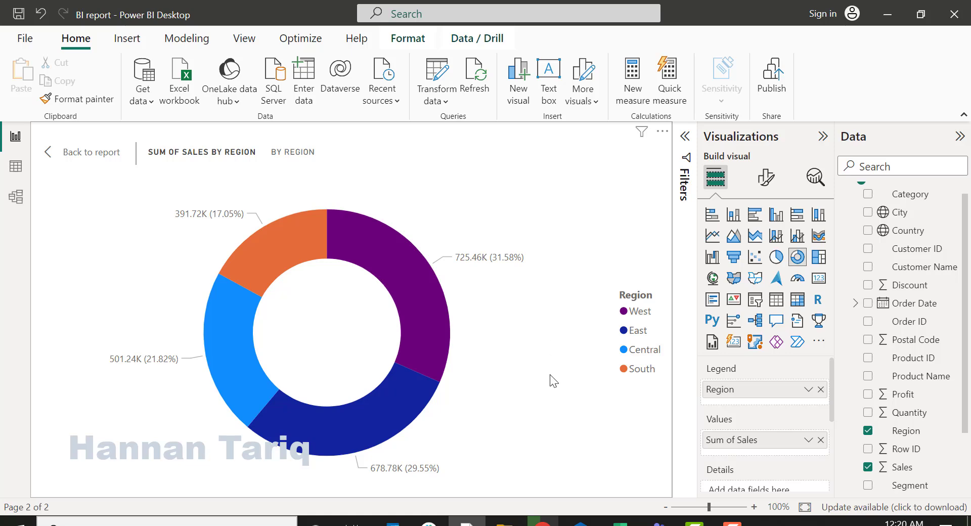
click(91, 151)
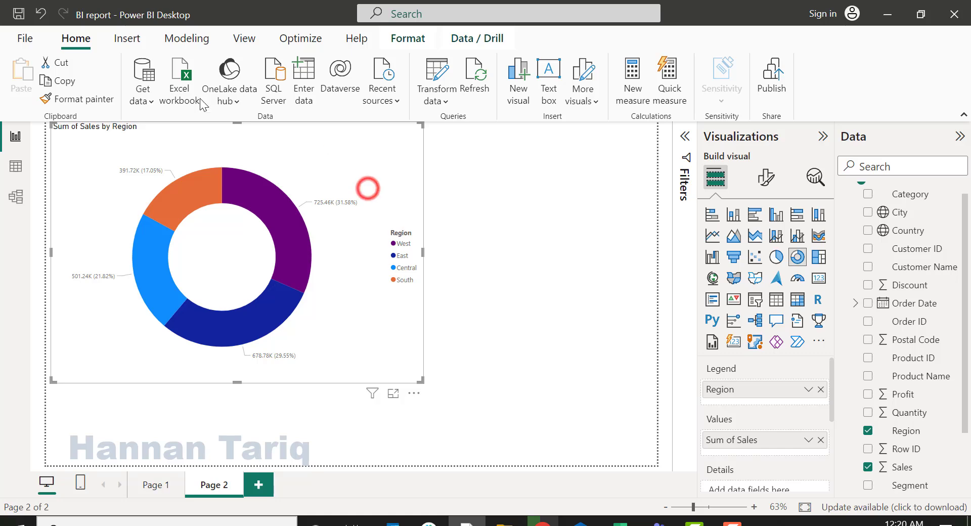
click(41, 13)
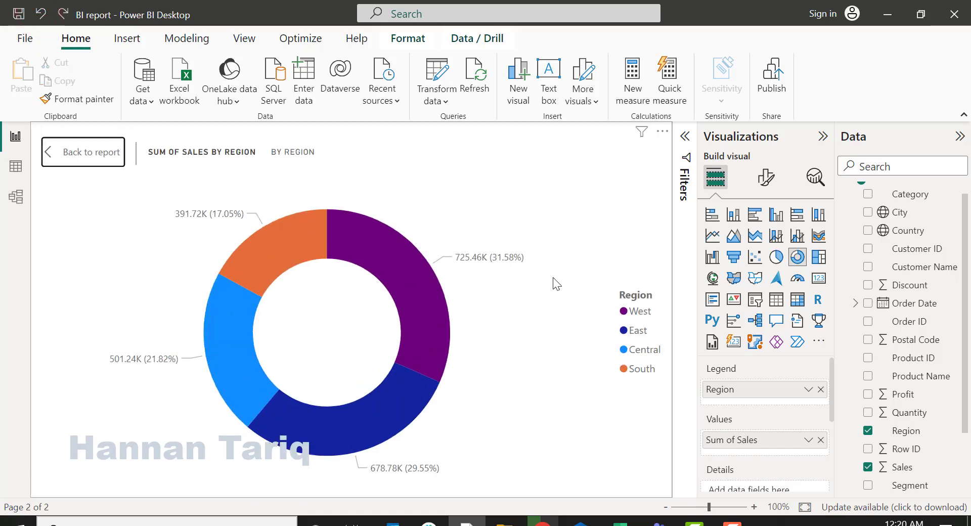
click(43, 15)
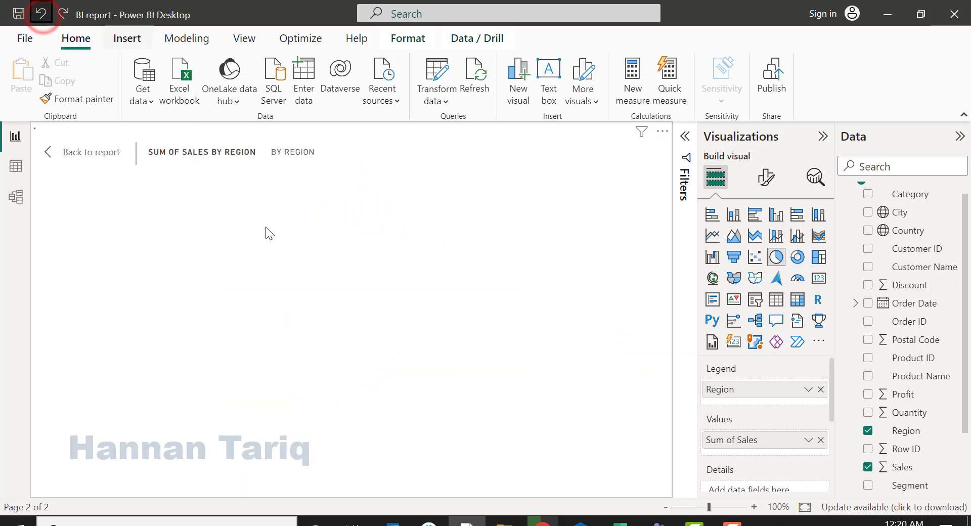
Return from focus mode to the report page and shrink the pie chart to less than half the page's width
click(76, 150)
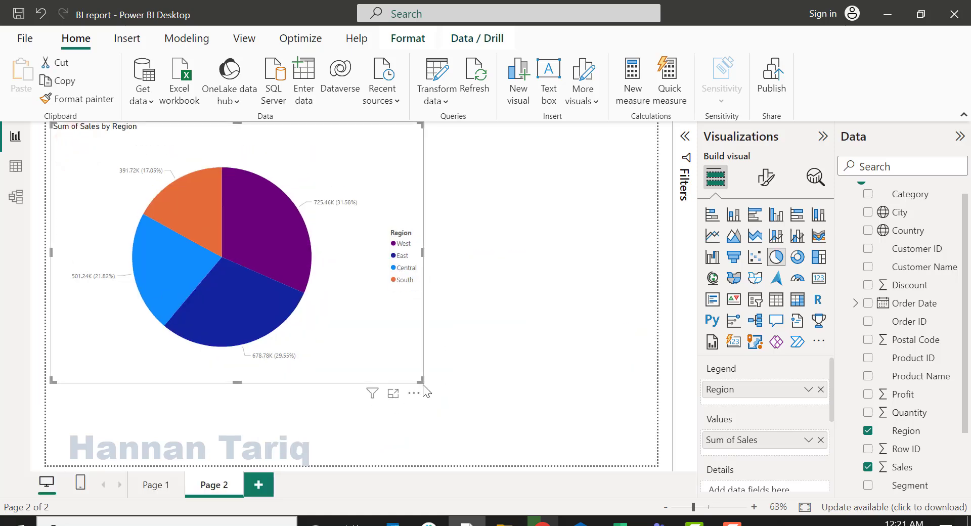
drag(421, 380, 320, 317)
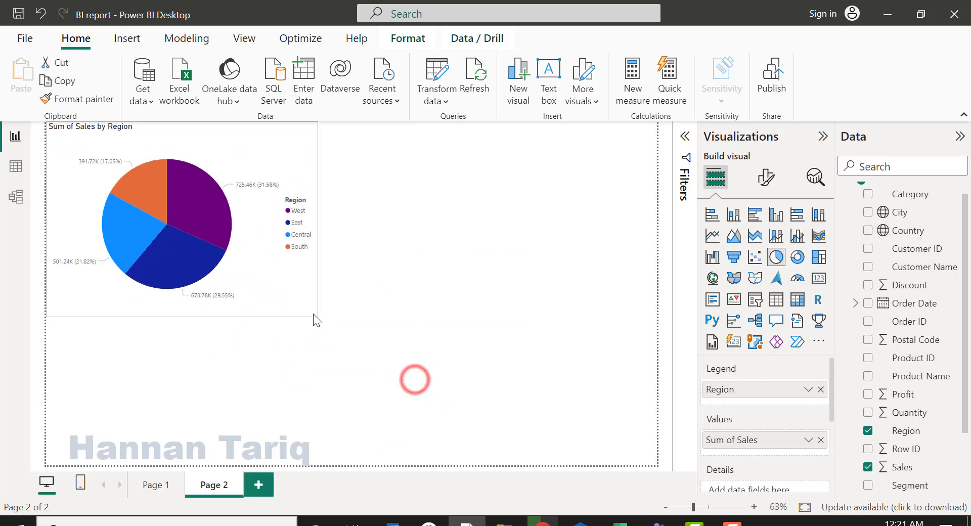
Add a separate donut chart of Sales with Region as the legend and place it beside the pie chart
click(457, 264)
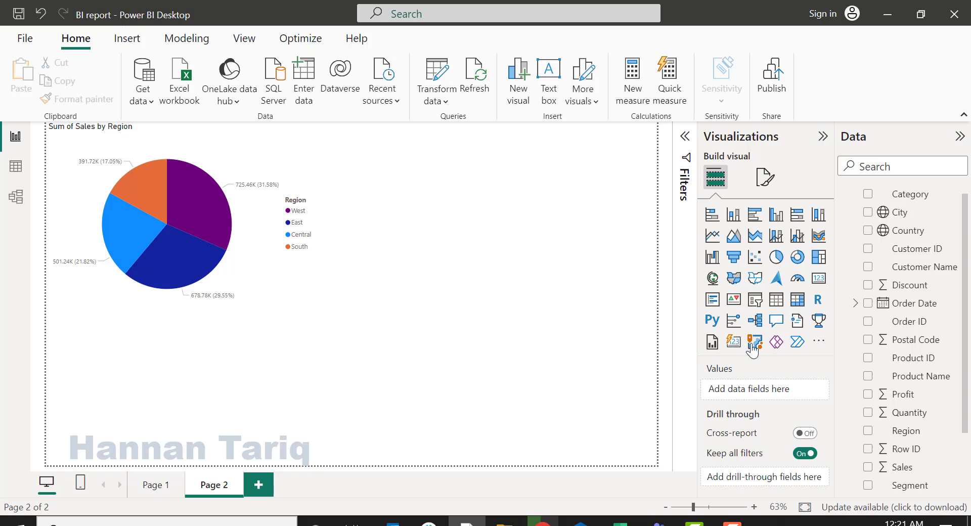
click(797, 256)
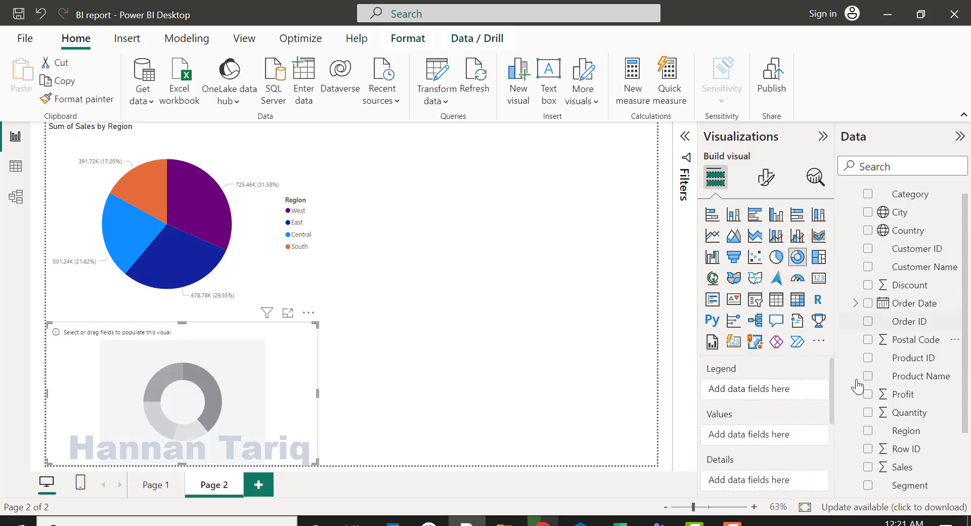
click(868, 467)
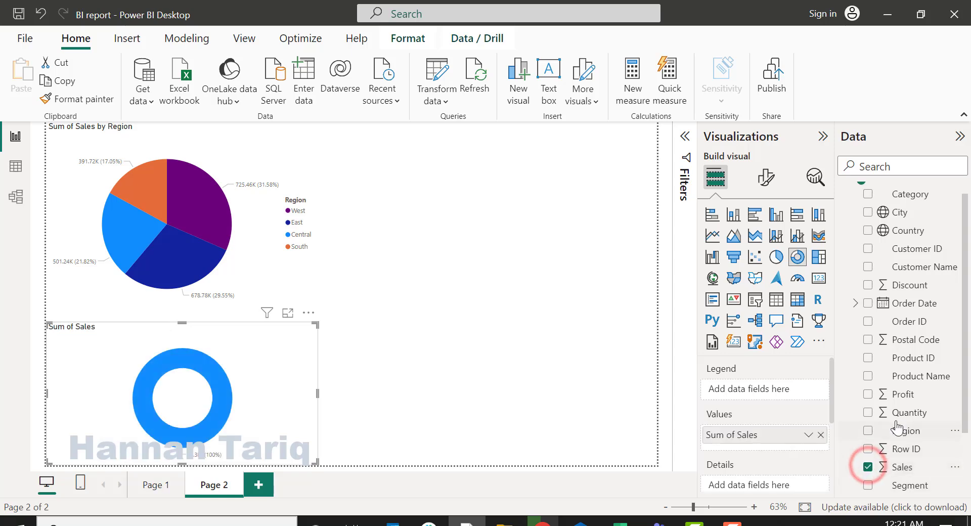
scroll(895, 342, up, 1)
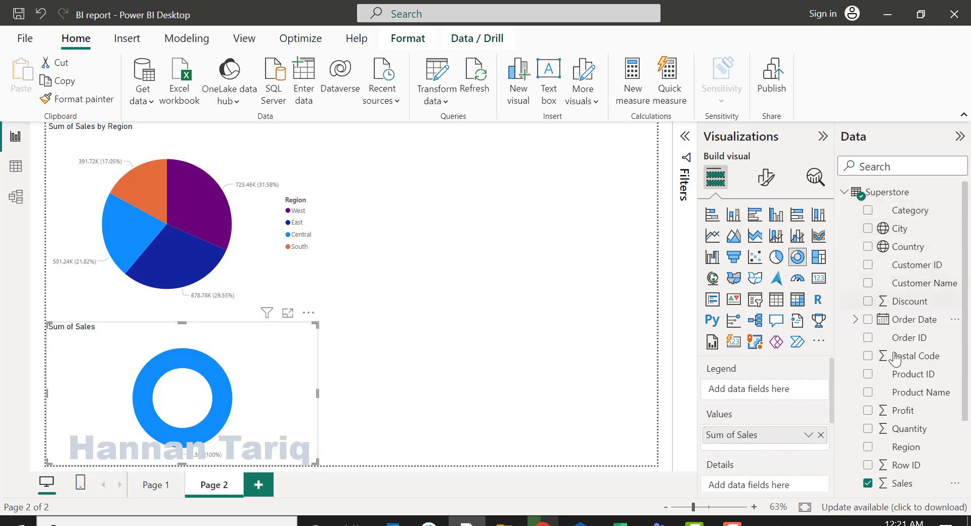
scroll(895, 358, down, 4)
click(870, 372)
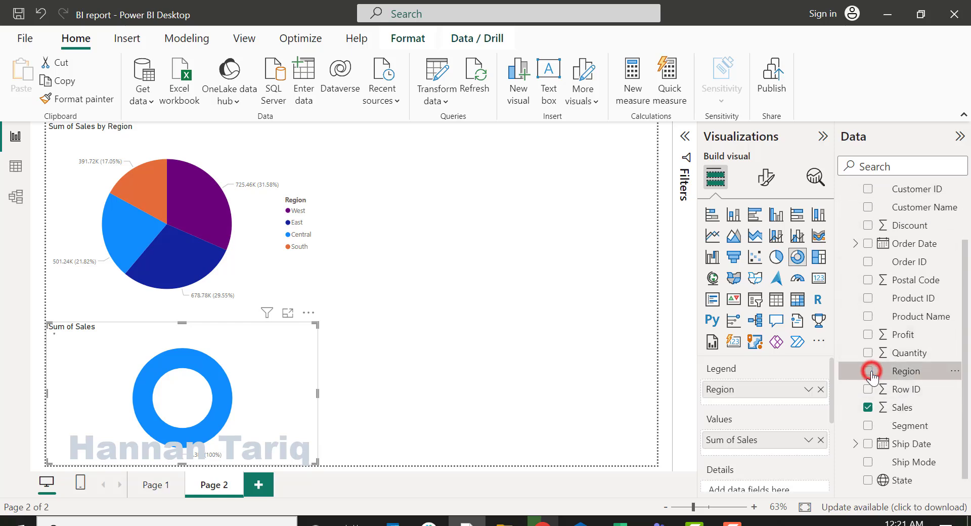
drag(310, 313, 633, 145)
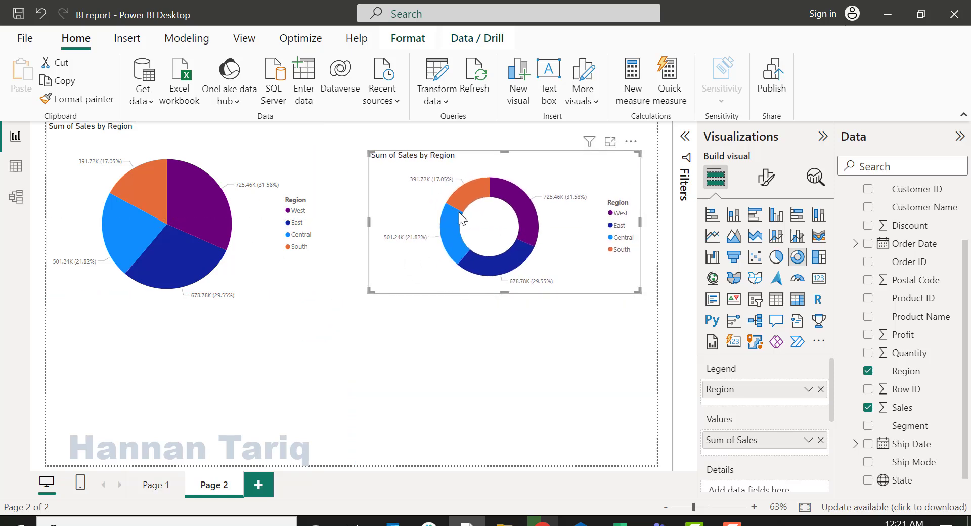
View the donut chart in focus mode and return to the report page
click(608, 145)
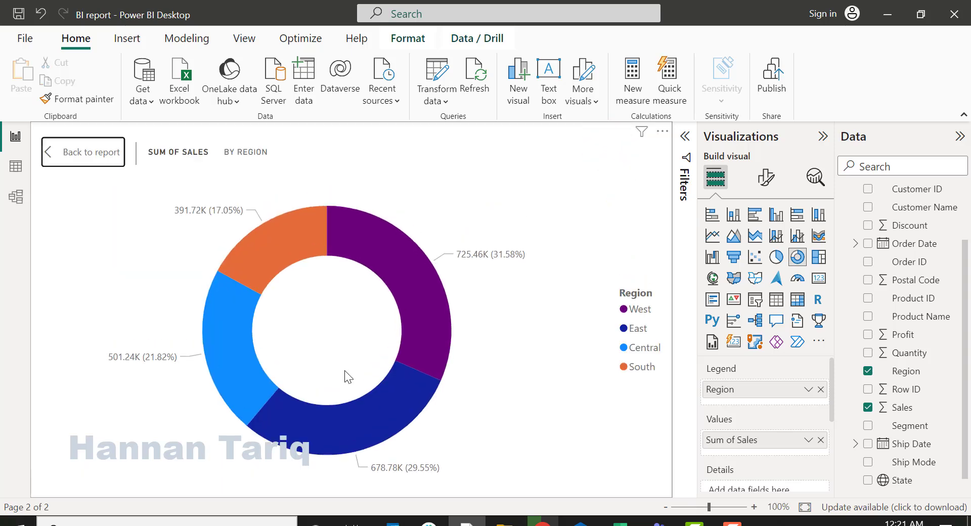
click(67, 154)
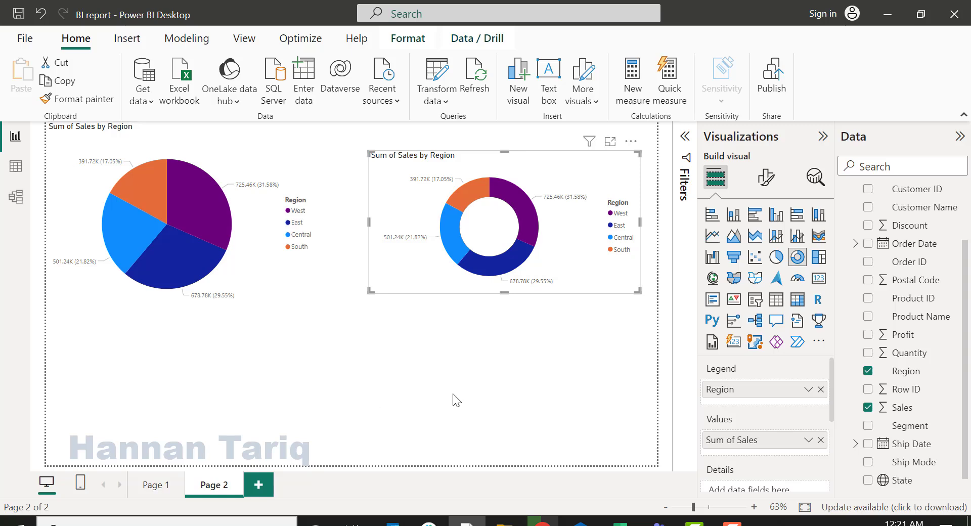
Look through the donut chart's slice colour settings for West, East, Central and South
click(764, 178)
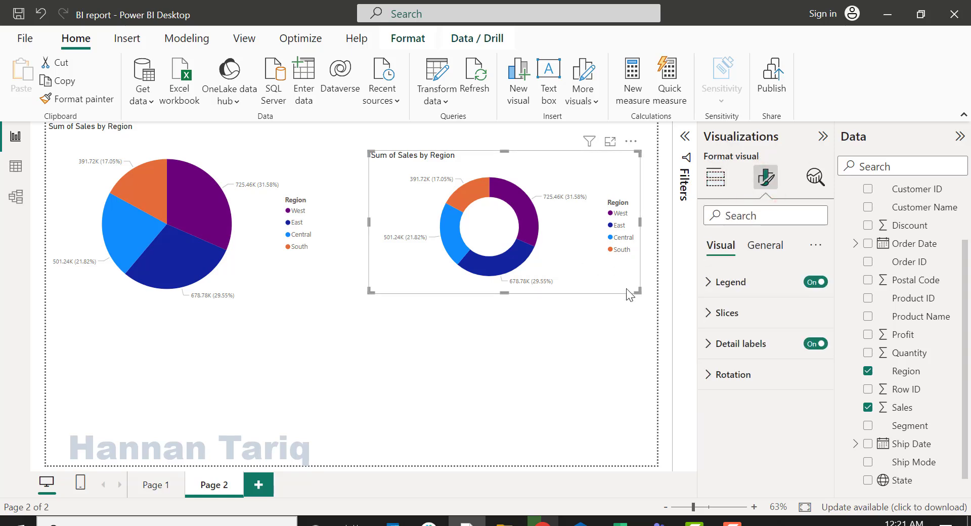
click(709, 313)
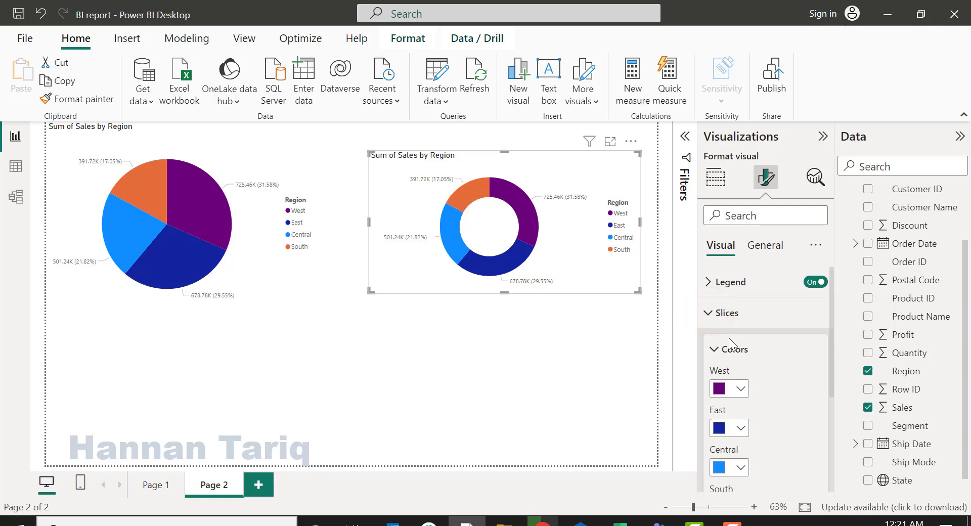
scroll(747, 429, down, 3)
scroll(766, 338, up, 2)
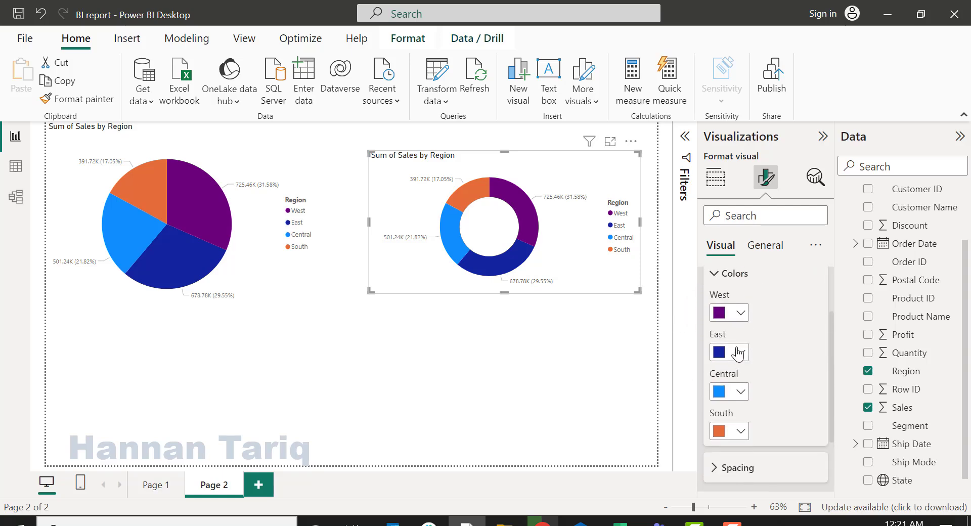
scroll(738, 349, up, 2)
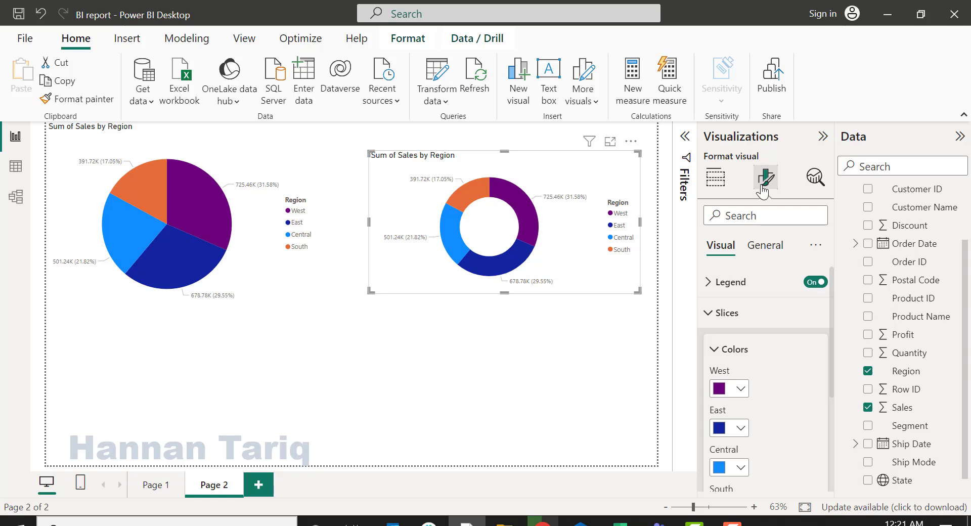
click(707, 313)
Examine the available position and label contents choices for the donut chart's detail labels
click(708, 343)
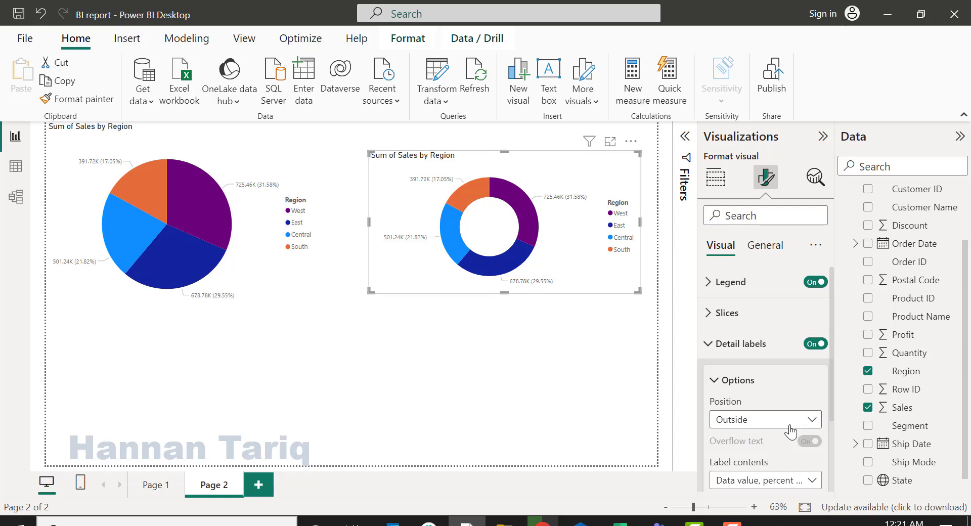
click(812, 422)
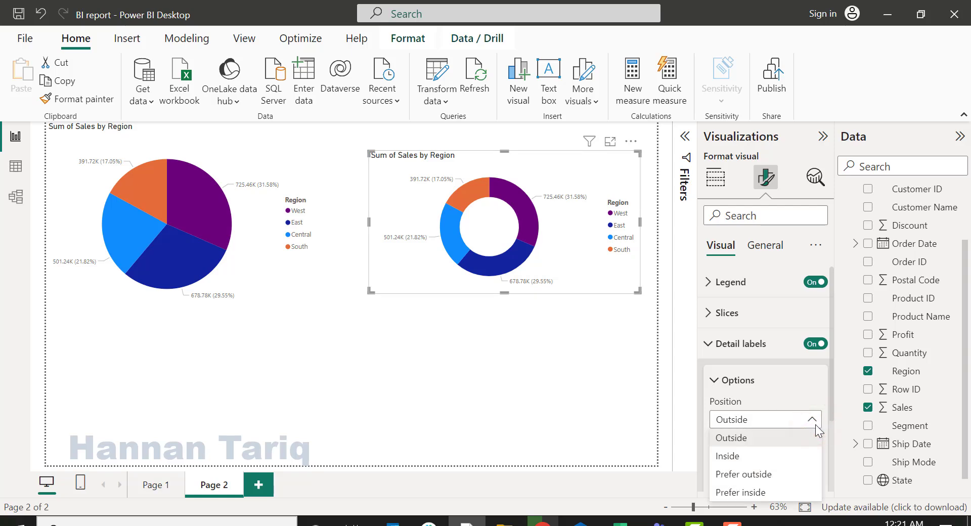
click(562, 279)
scroll(765, 428, down, 2)
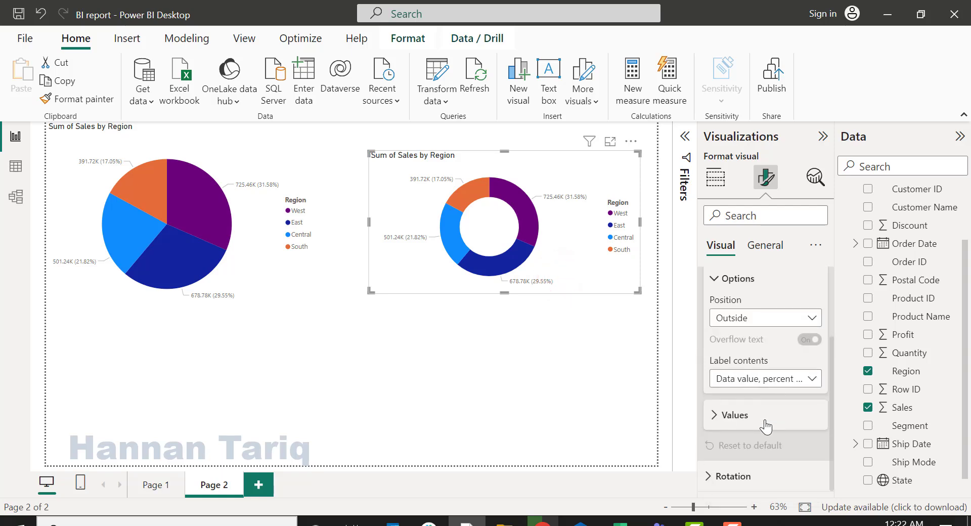
click(812, 378)
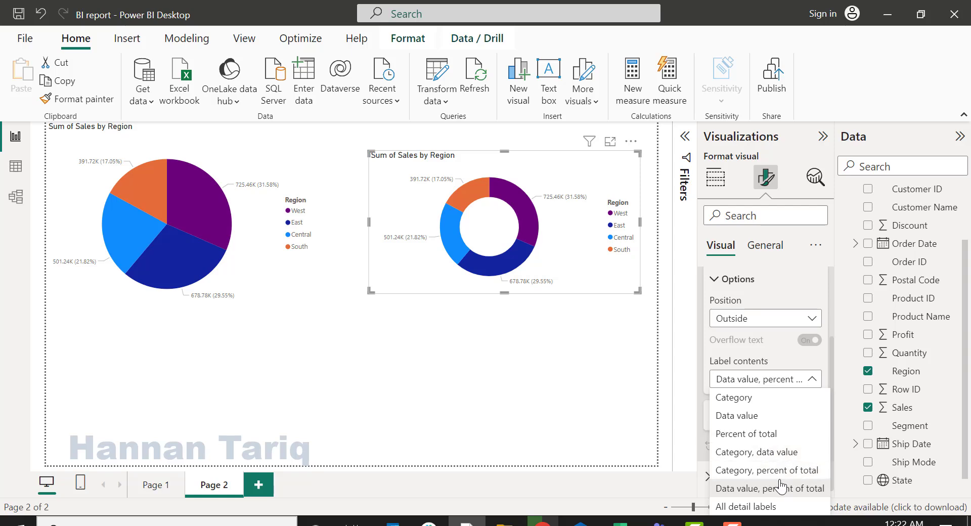
click(721, 344)
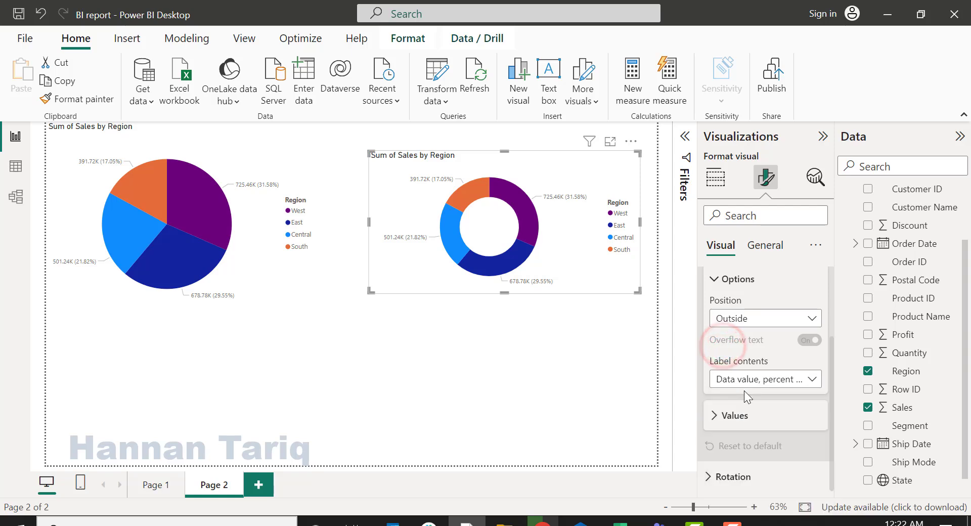
Make the donut chart's detail label values bold and colour them with the orange theme colour
click(712, 415)
scroll(761, 398, down, 4)
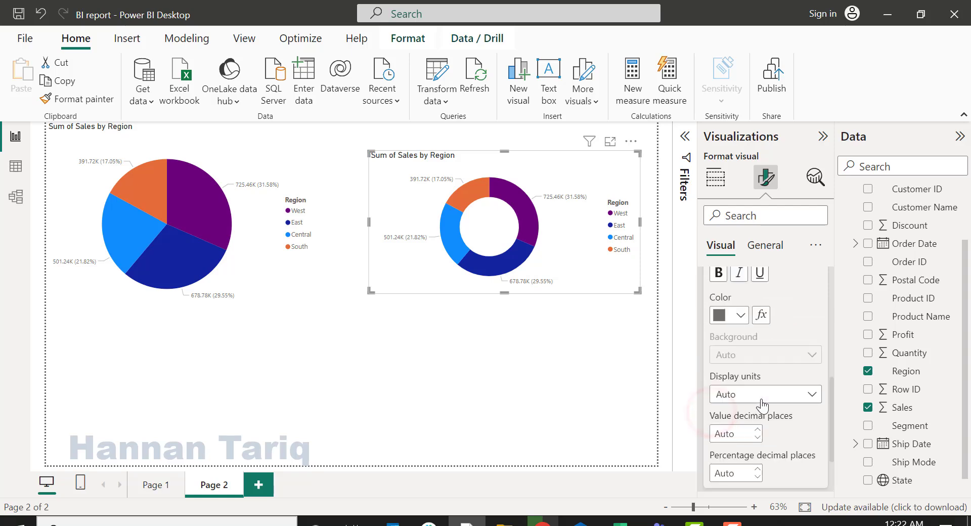
scroll(804, 397, up, 3)
click(718, 400)
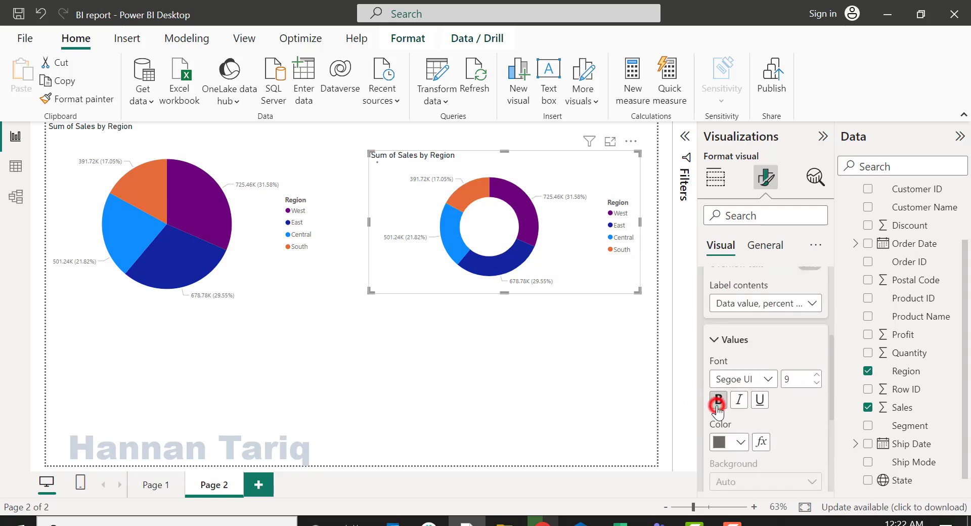
click(740, 442)
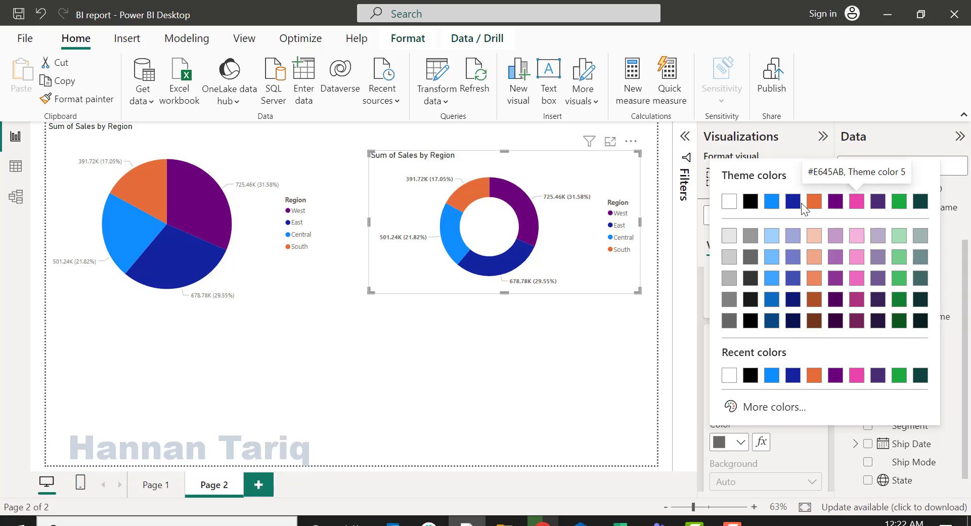
click(814, 203)
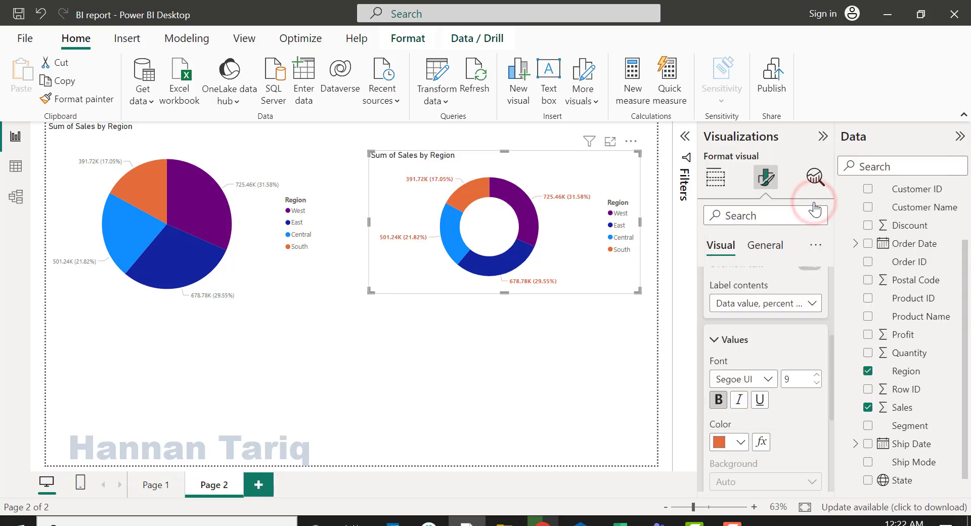
Increase the donut chart's detail label font size to 12 and deselect the chart
click(816, 376)
click(816, 375)
click(816, 375)
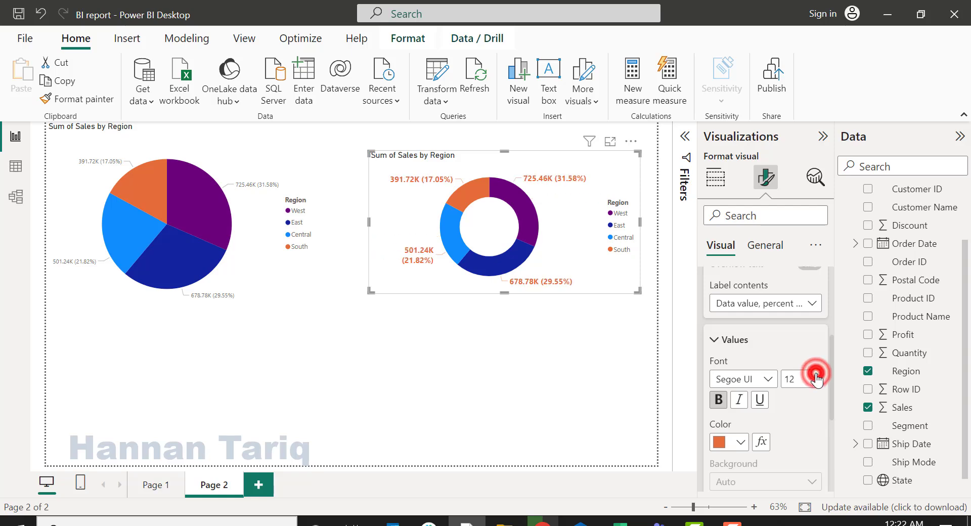
click(562, 373)
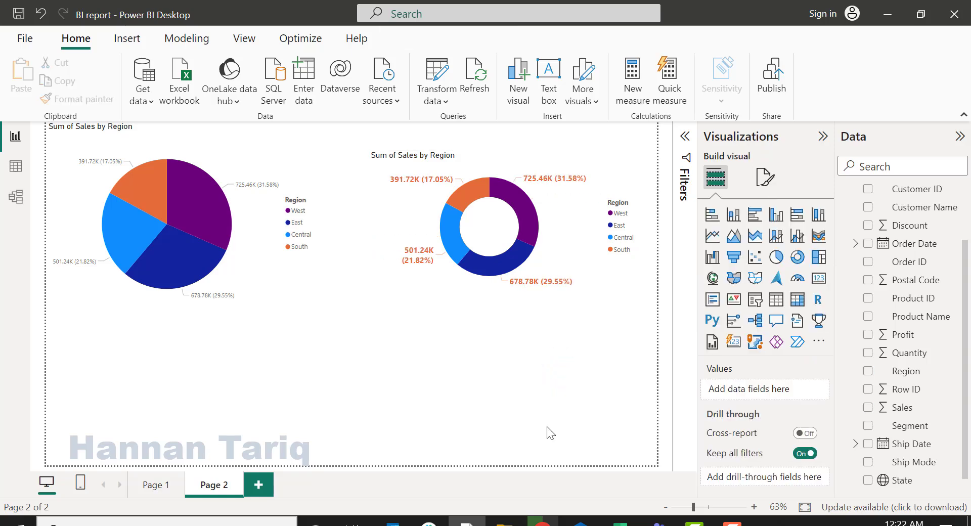